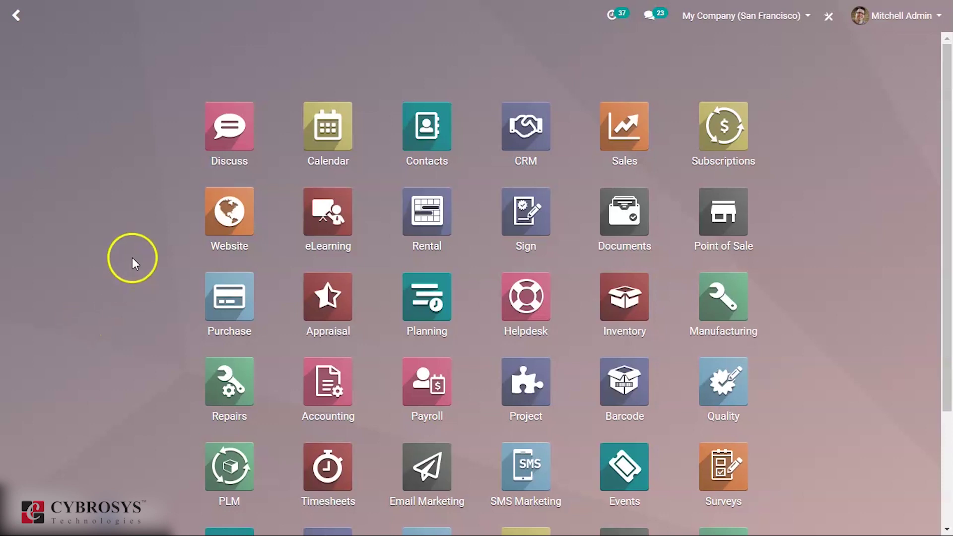
Step: Find the Link Tracker module in Apps by searching 'link', and install it
type("app")
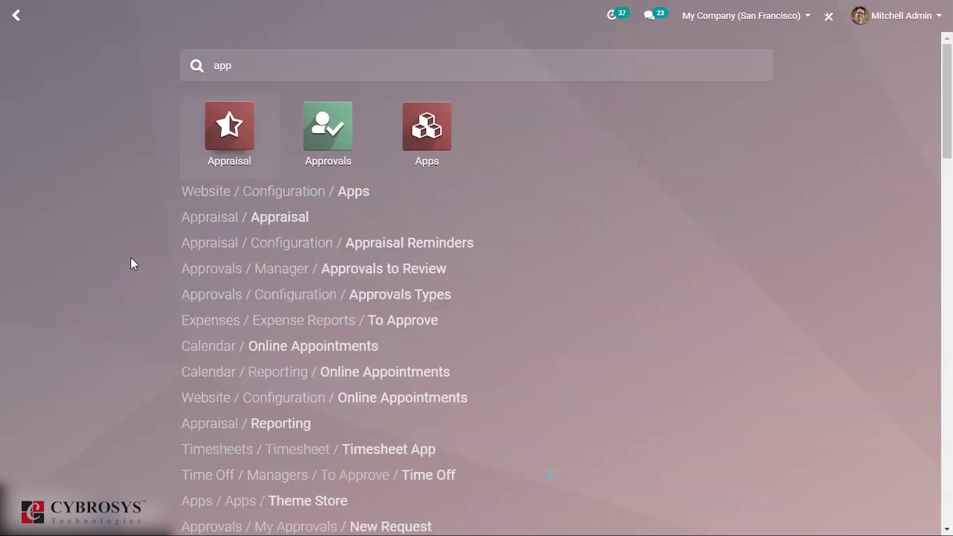
left_click(404, 139)
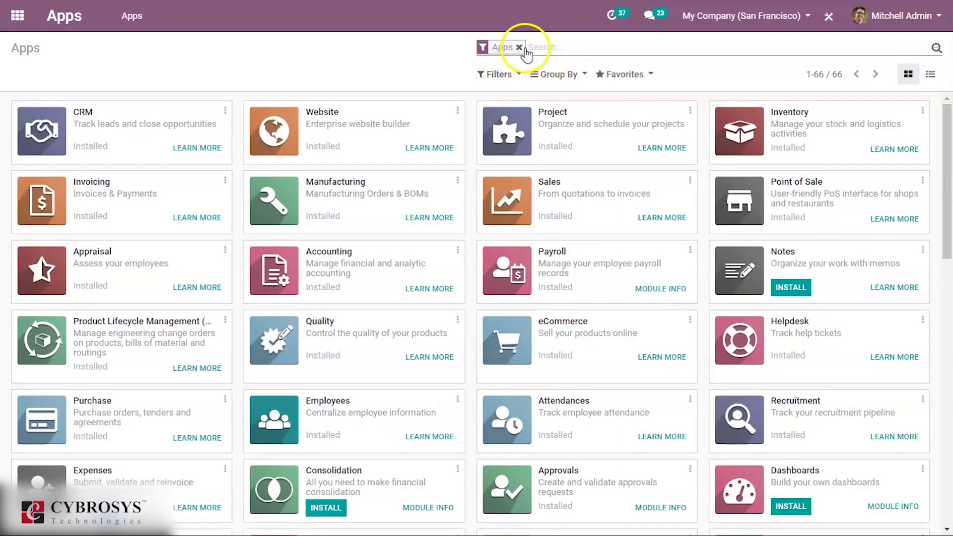
left_click(520, 47)
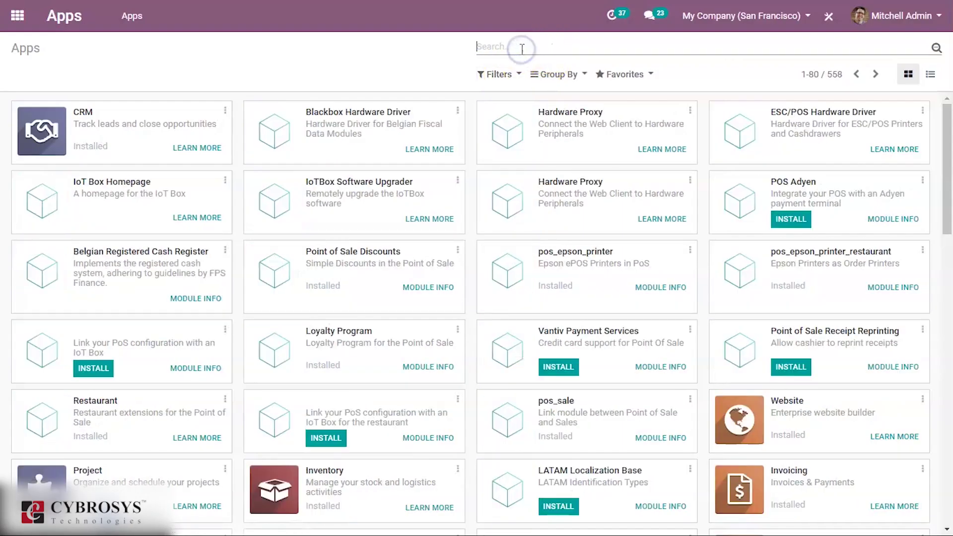
type("link")
key("Return")
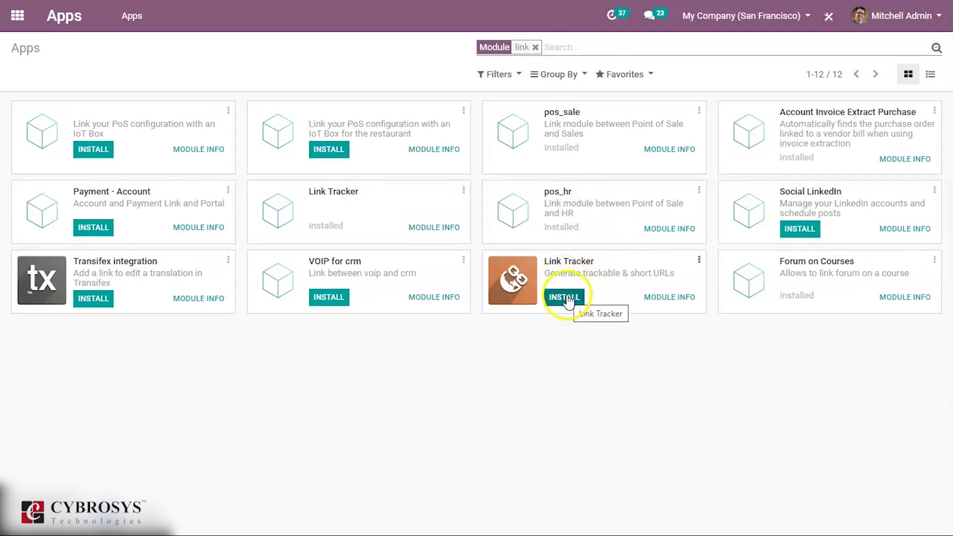
left_click(566, 297)
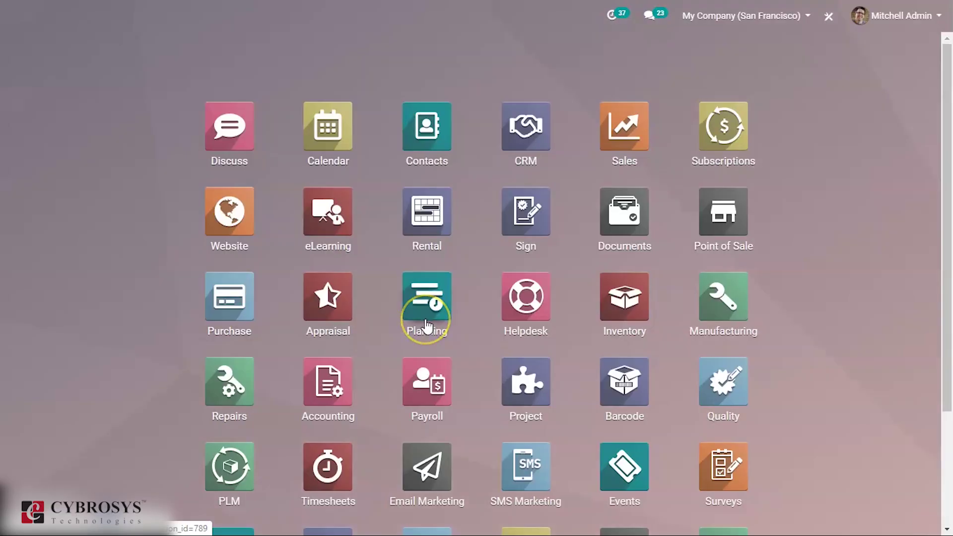
Step: Enable the Link Trackers feature in Website settings, then go back to the eCommerce dashboard
left_click(238, 207)
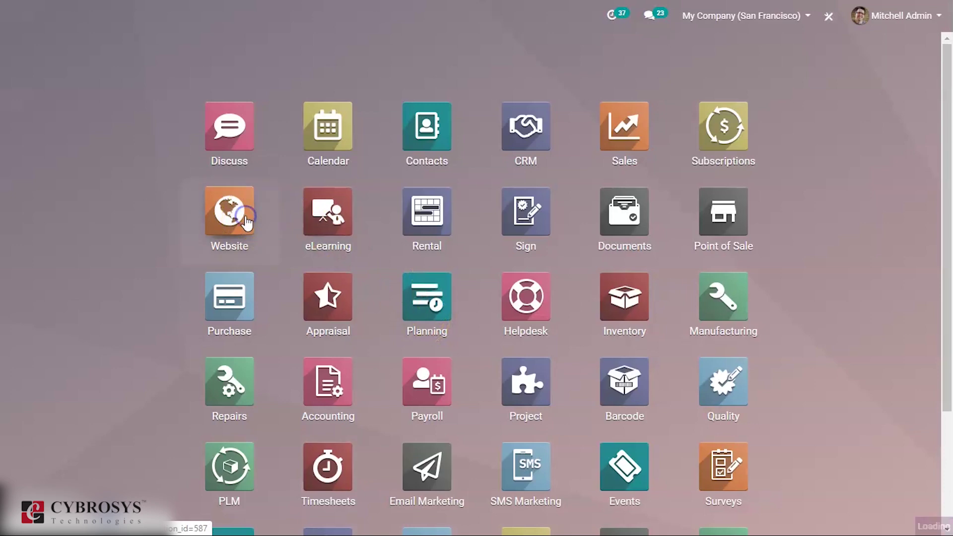
left_click(538, 96)
left_click(499, 17)
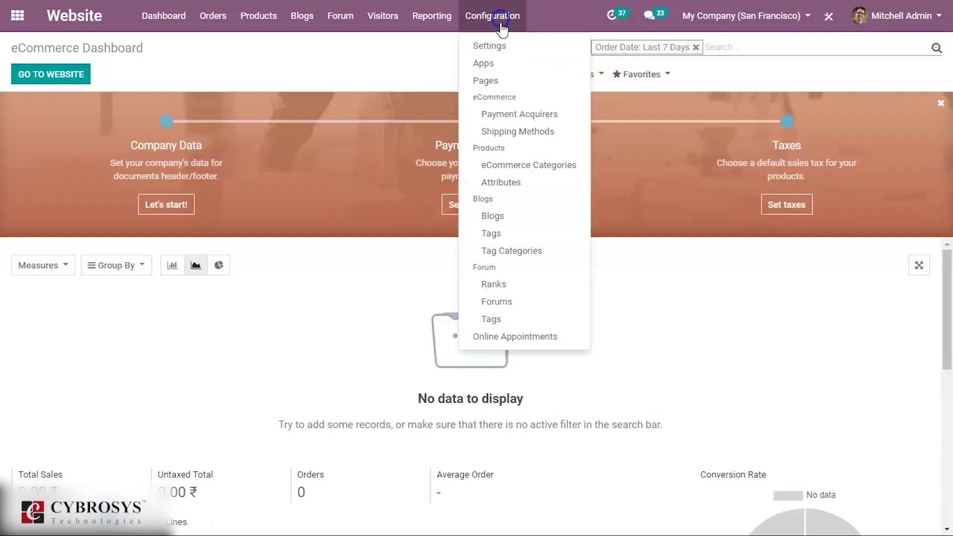
left_click(503, 46)
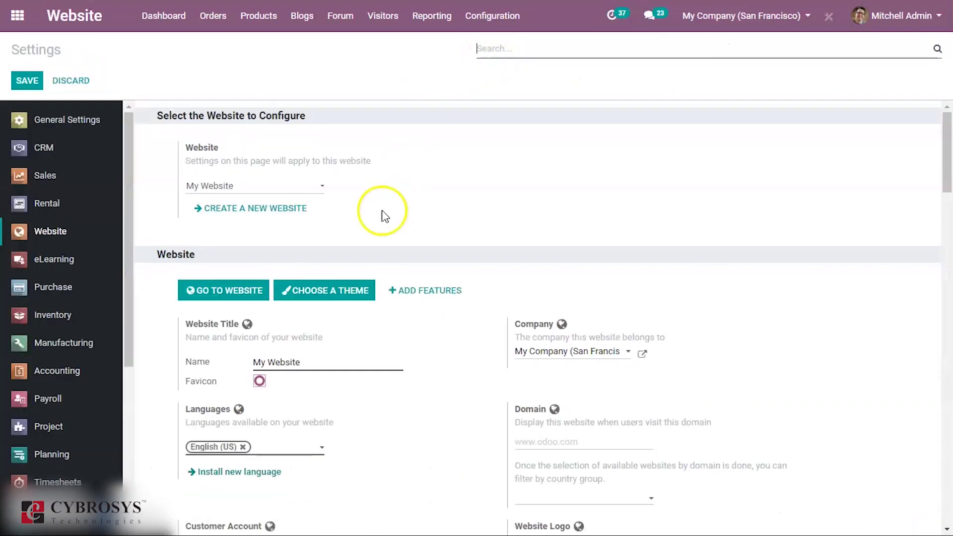
scroll(383, 213, "down", 5)
scroll(394, 255, "down", 4)
scroll(389, 256, "down", 1)
scroll(332, 264, "down", 1)
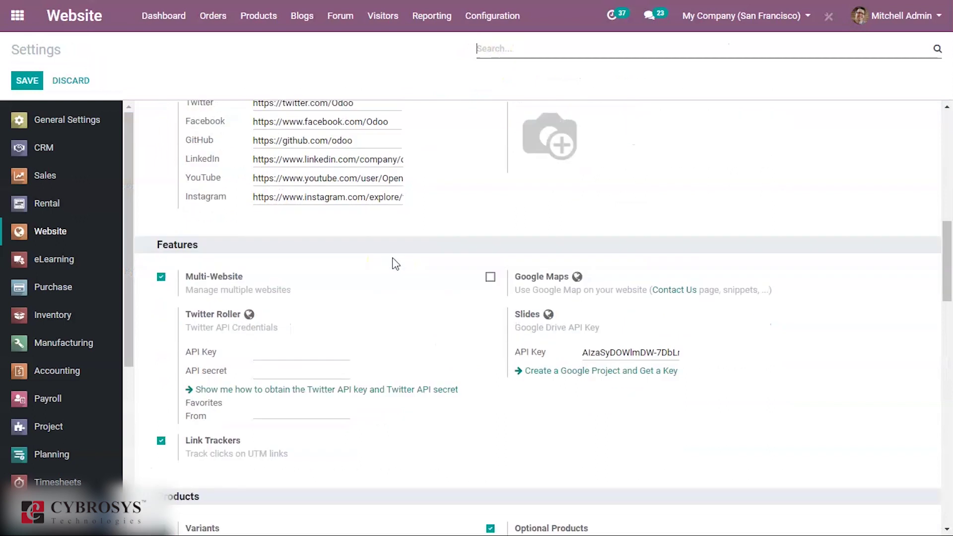
scroll(395, 264, "down", 3)
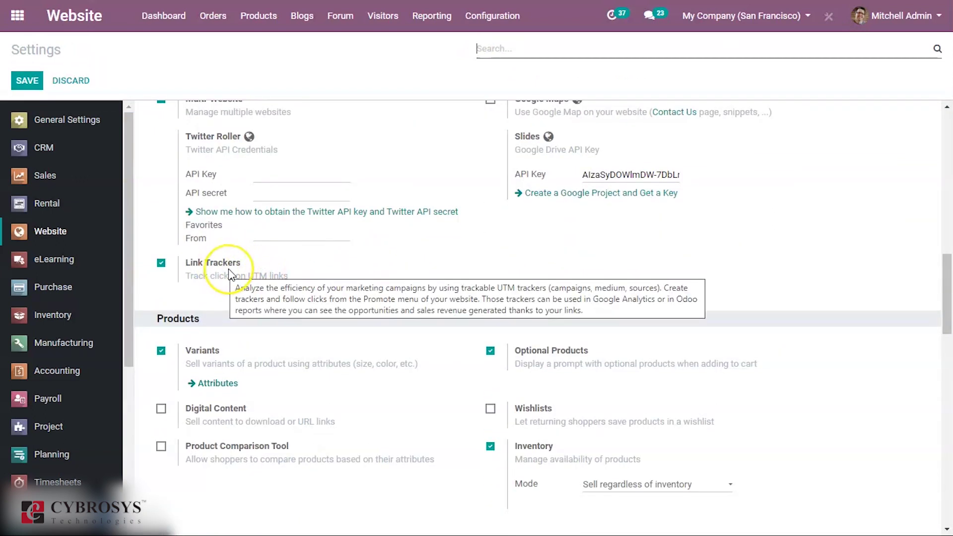
mouse_move(213, 446)
left_click(269, 266)
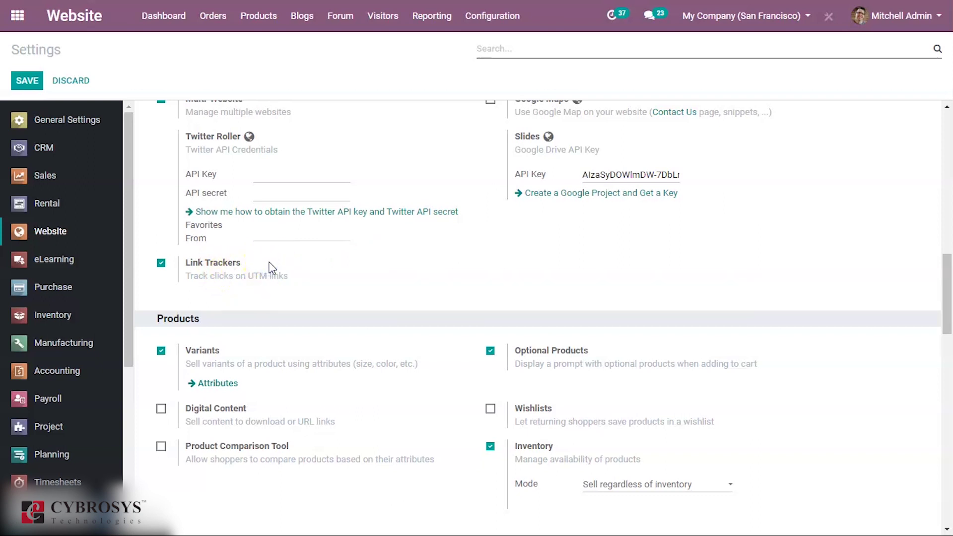
left_click(76, 20)
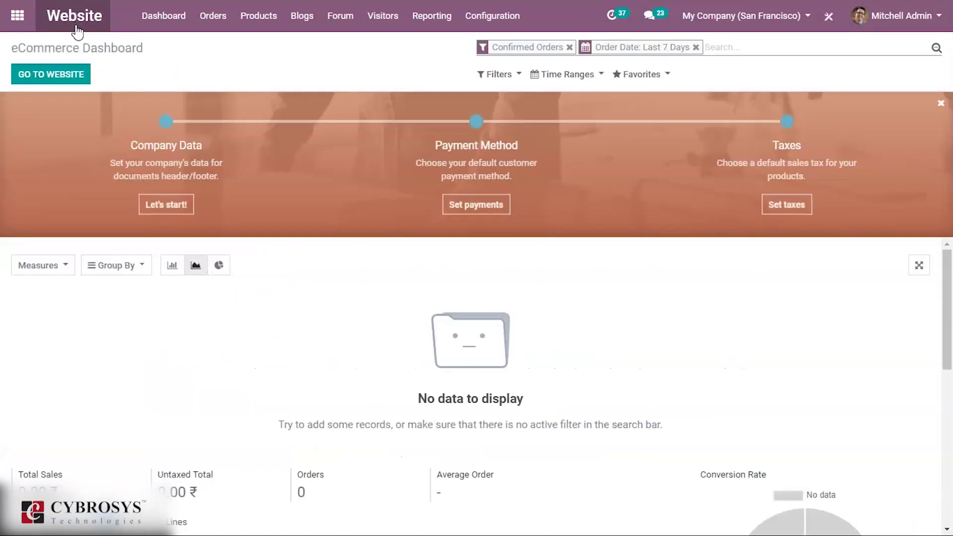
Step: From the live website, create a new page titled 'Special offer' with Add to menu enabled
left_click(74, 84)
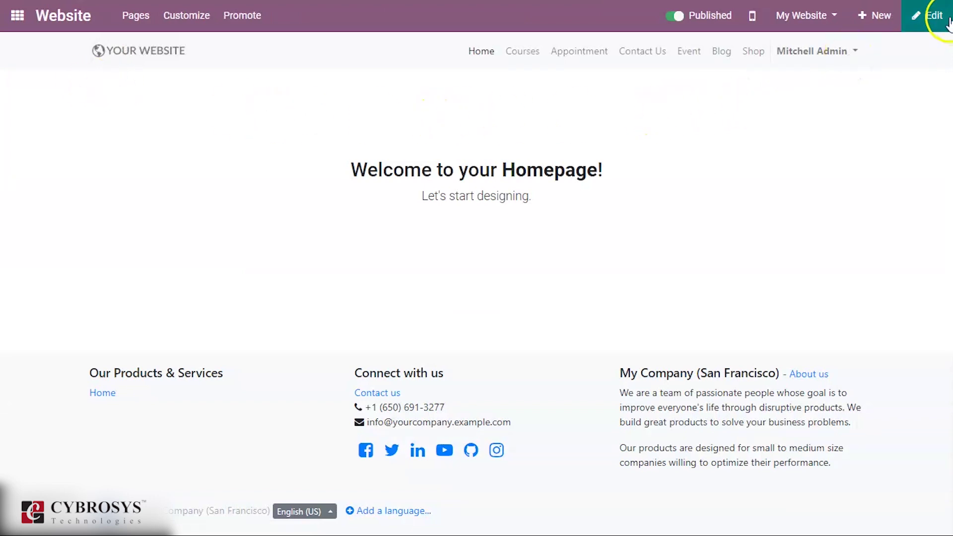
left_click(861, 28)
left_click(329, 149)
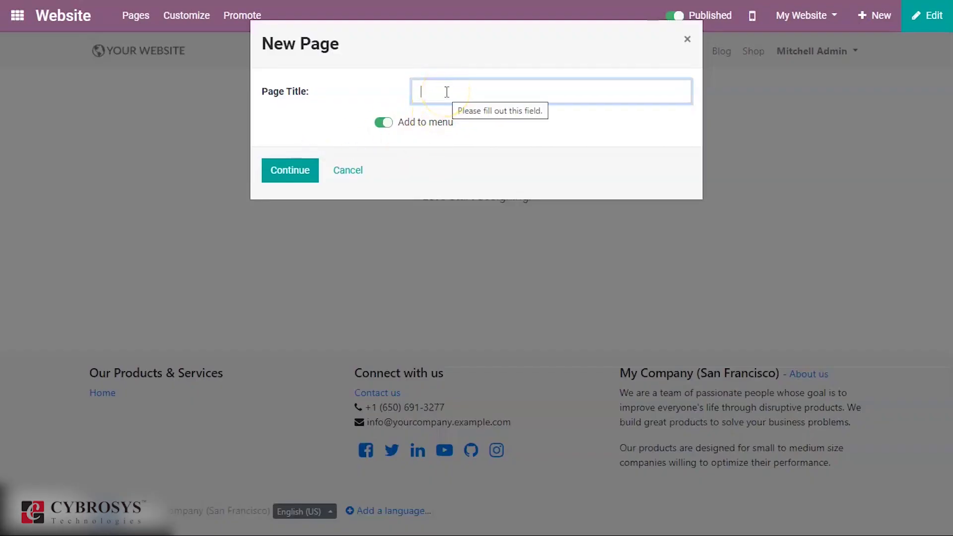
type("Sp")
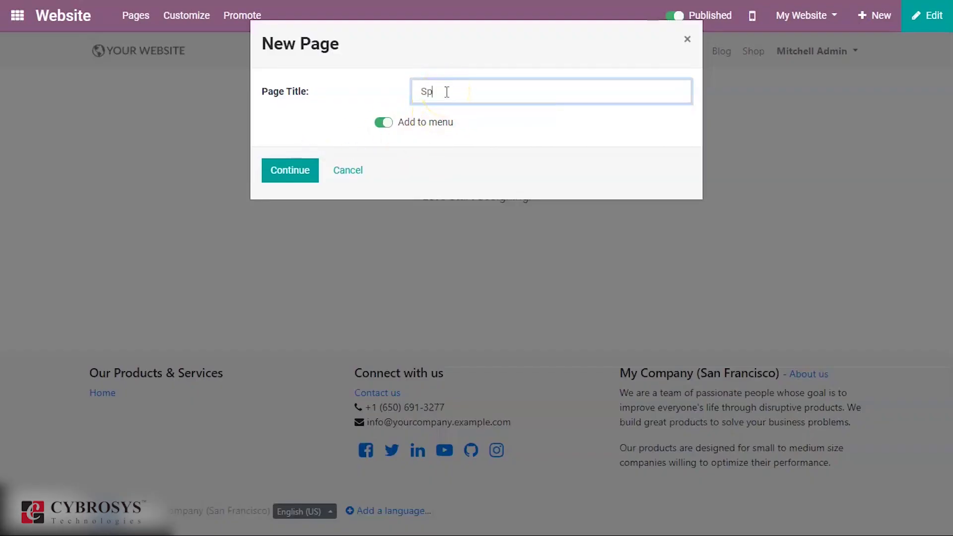
type("ecial o")
type("ffer")
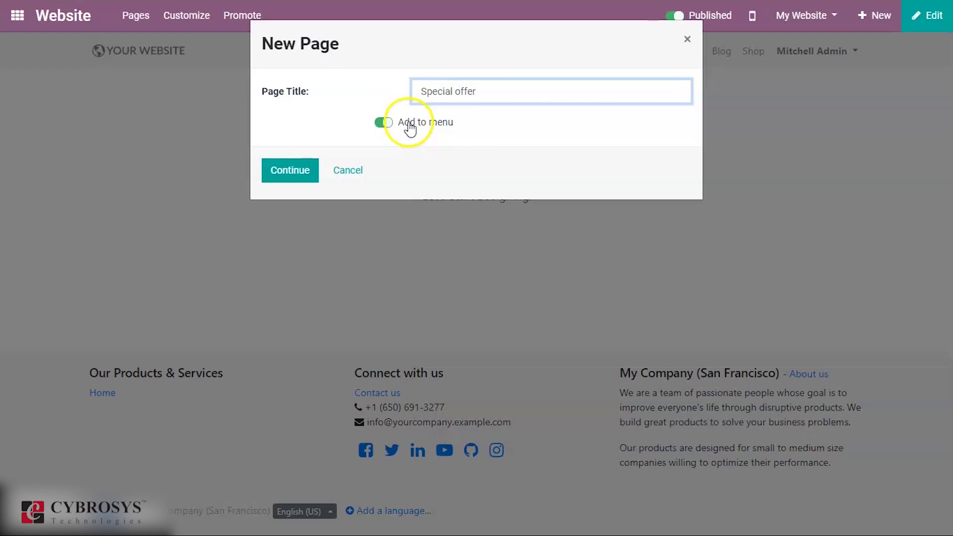
left_click(383, 123)
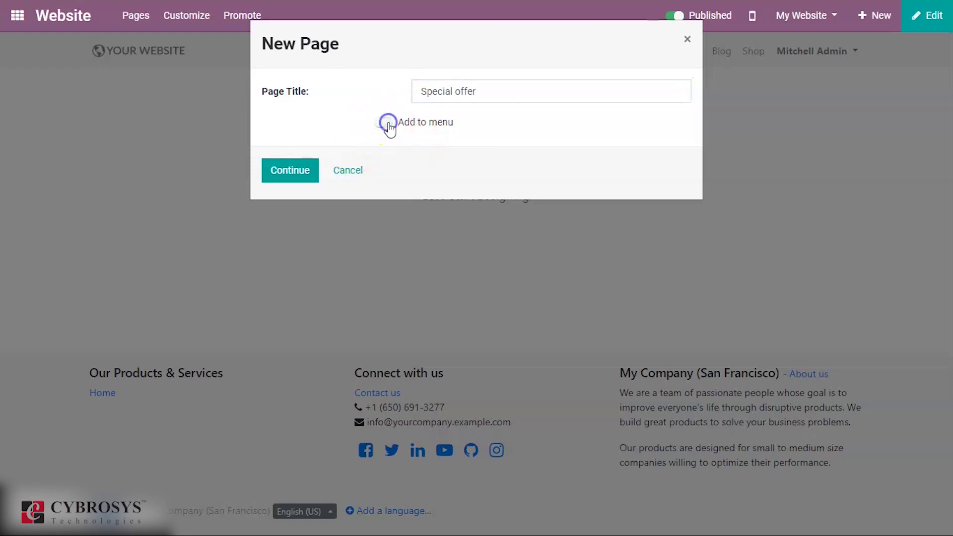
left_click_drag(300, 178, 326, 139)
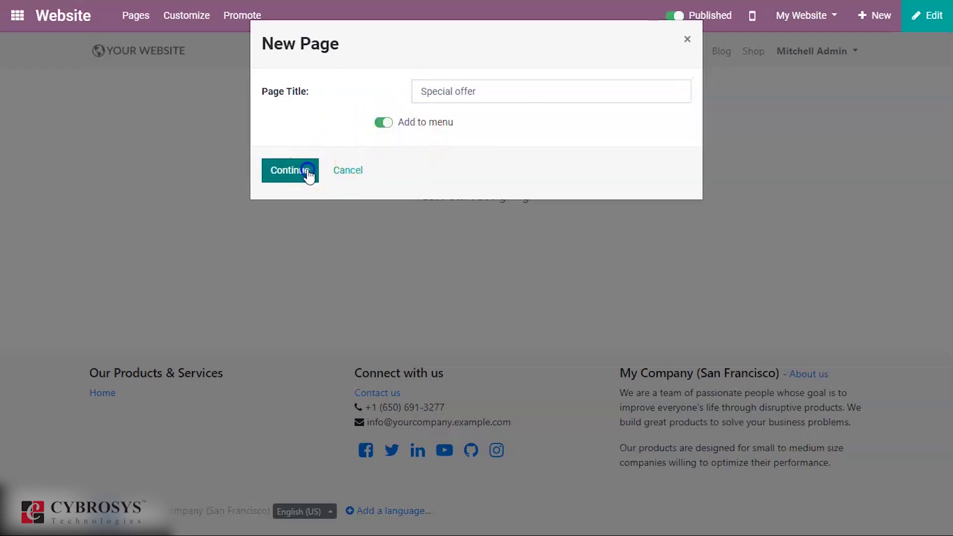
left_click(309, 172)
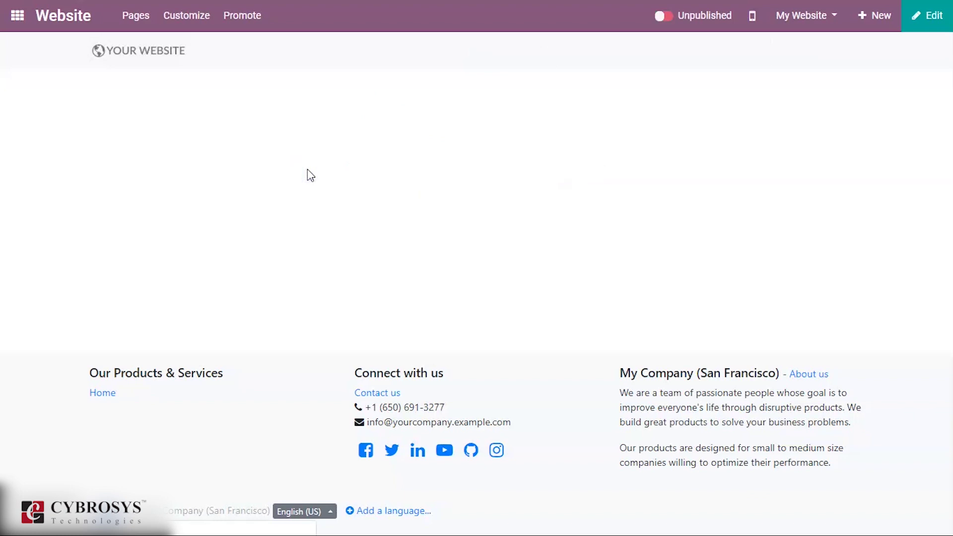
Step: Drop a Cover block onto the page and replace its headline with 'Special Offer!!!'
left_click(342, 174)
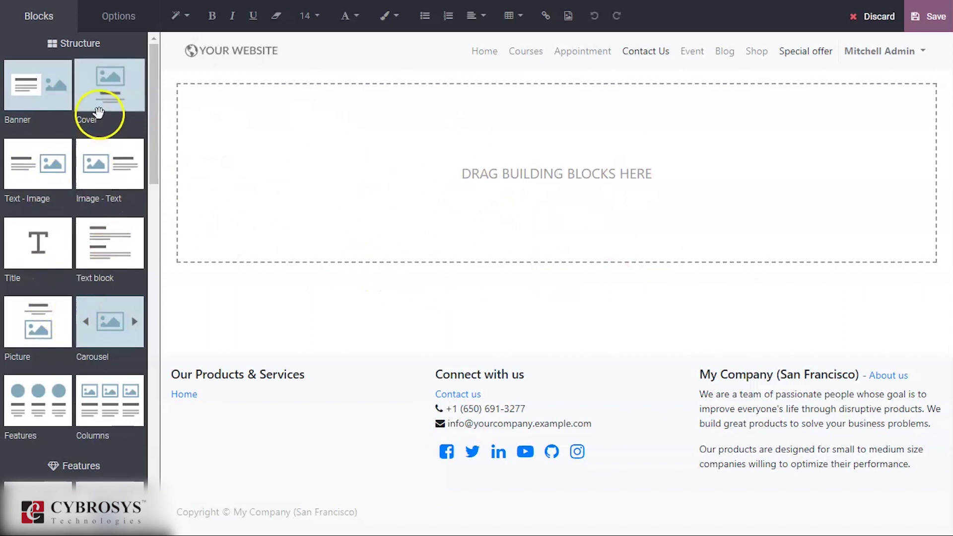
left_click_drag(106, 106, 390, 195)
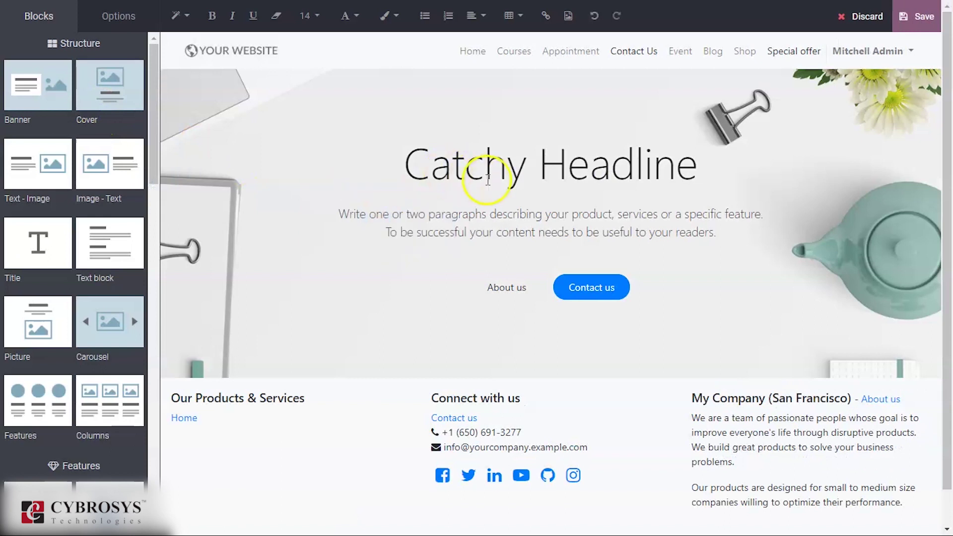
left_click_drag(697, 164, 403, 164)
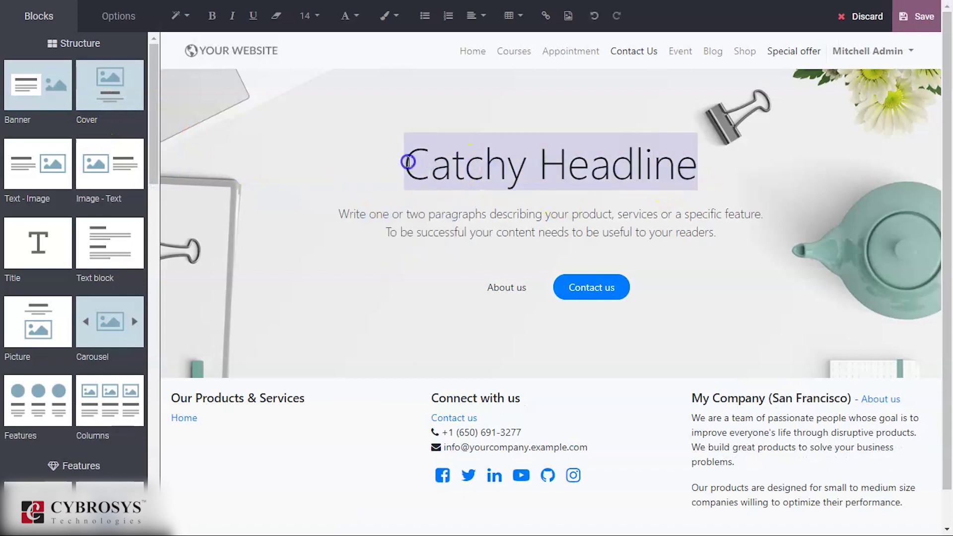
key("BackSpace")
type("S")
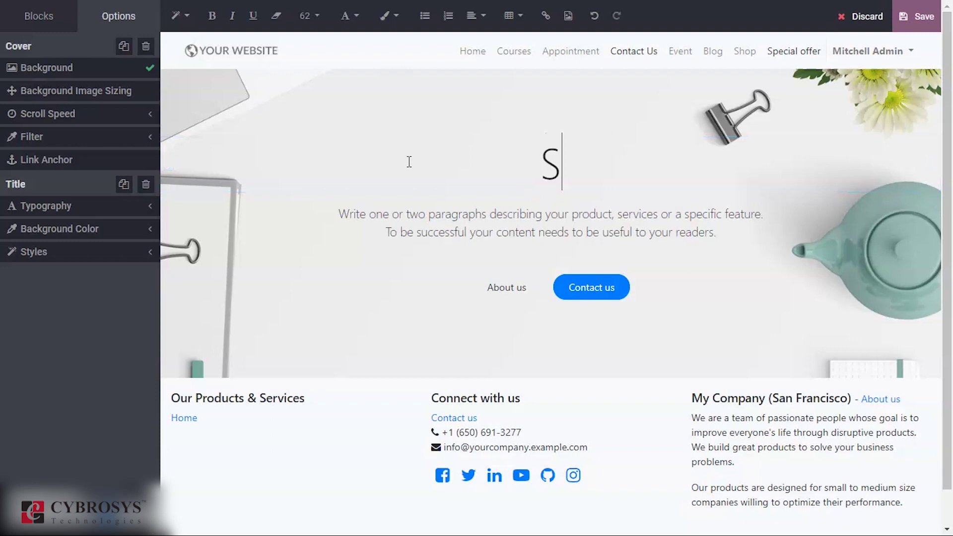
type("pec")
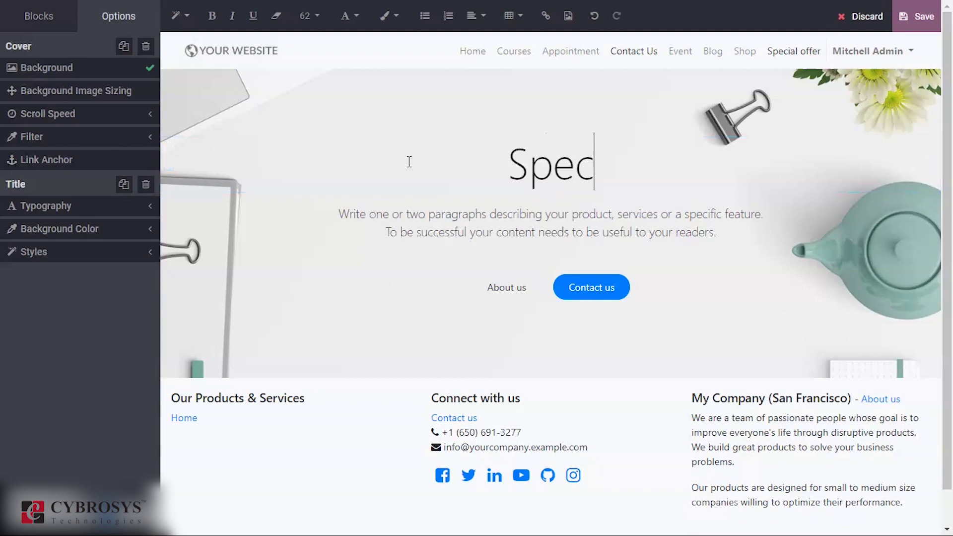
type("ial ")
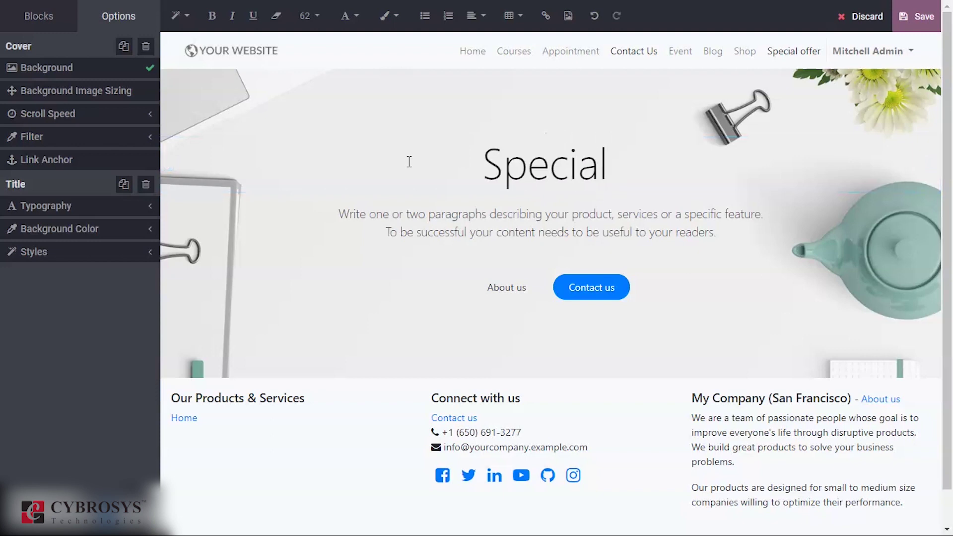
type("Offer")
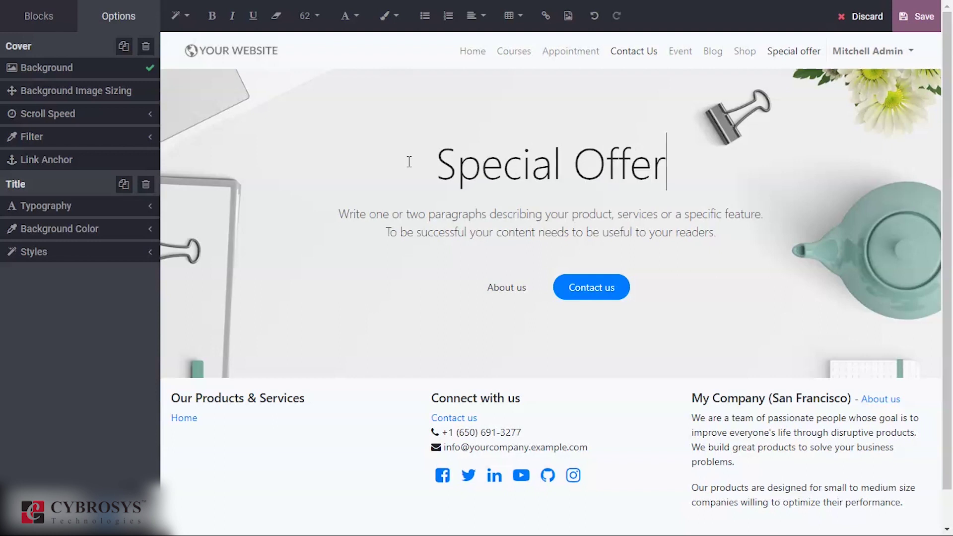
type("!!!")
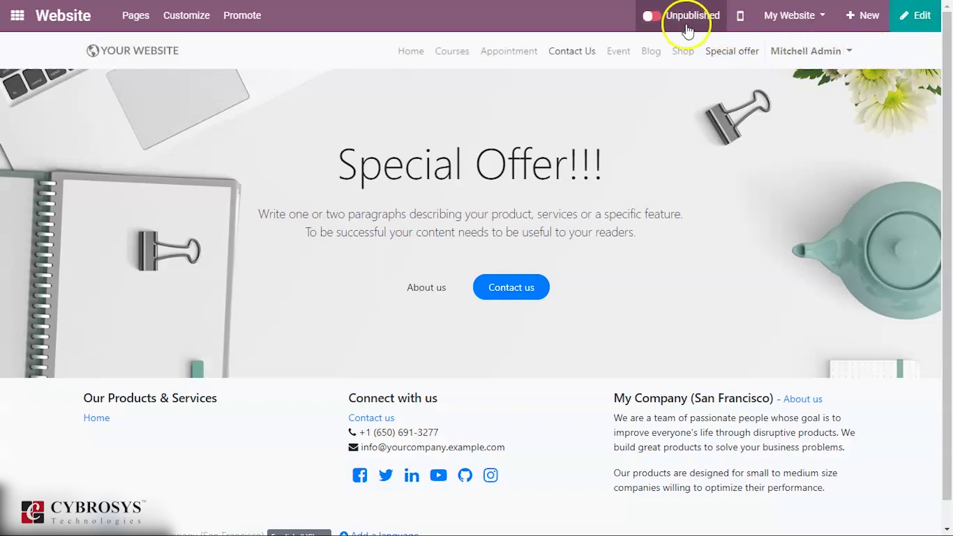
Step: Set the Special Offer page to Published and open Promote > Track this Page
left_click(657, 19)
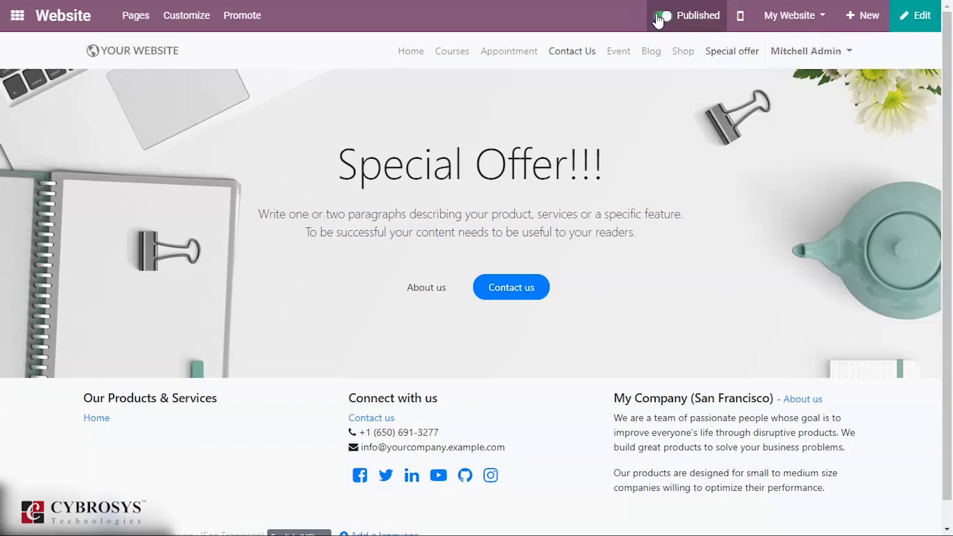
left_click(620, 18)
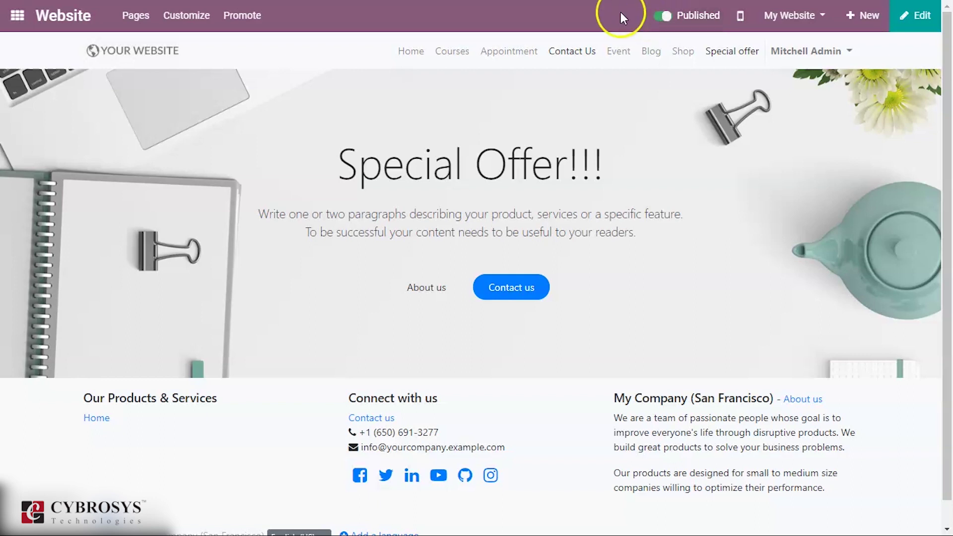
left_click(253, 22)
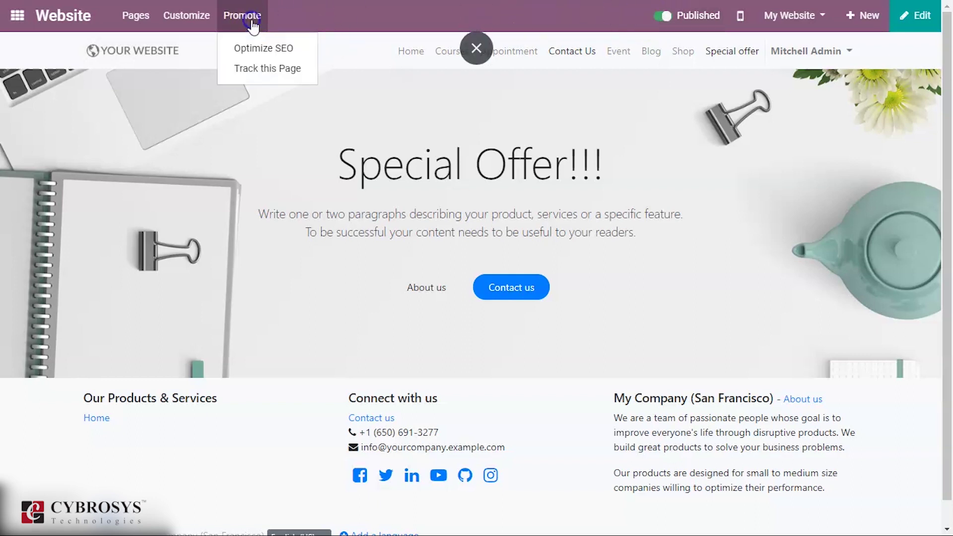
left_click(264, 69)
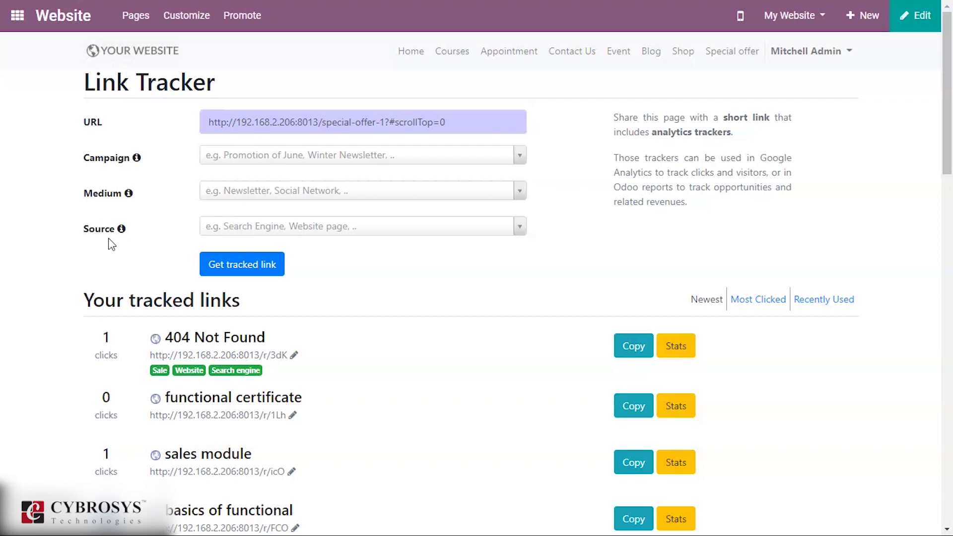
Step: Tag the link with campaign Christmas Special, medium Website and source Search engine
left_click(214, 161)
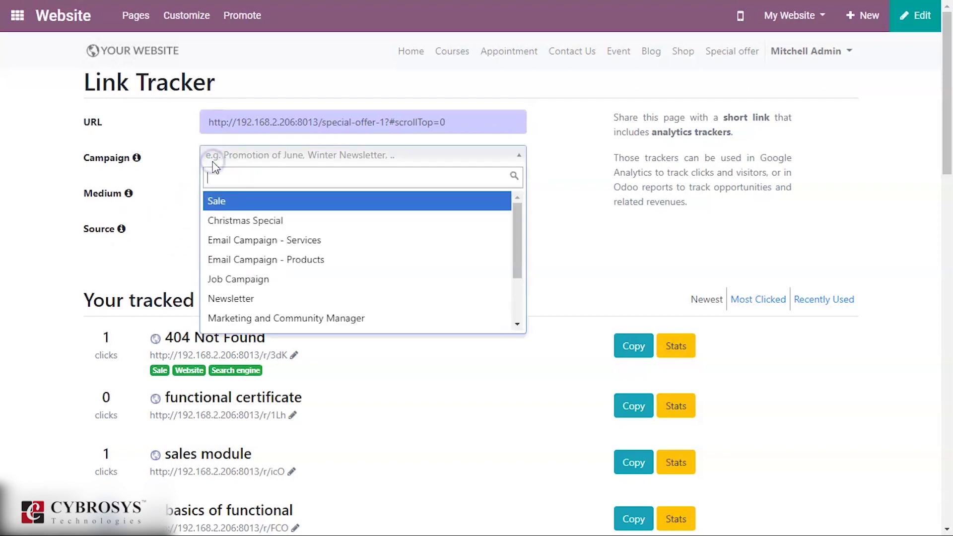
left_click(243, 206)
left_click(242, 162)
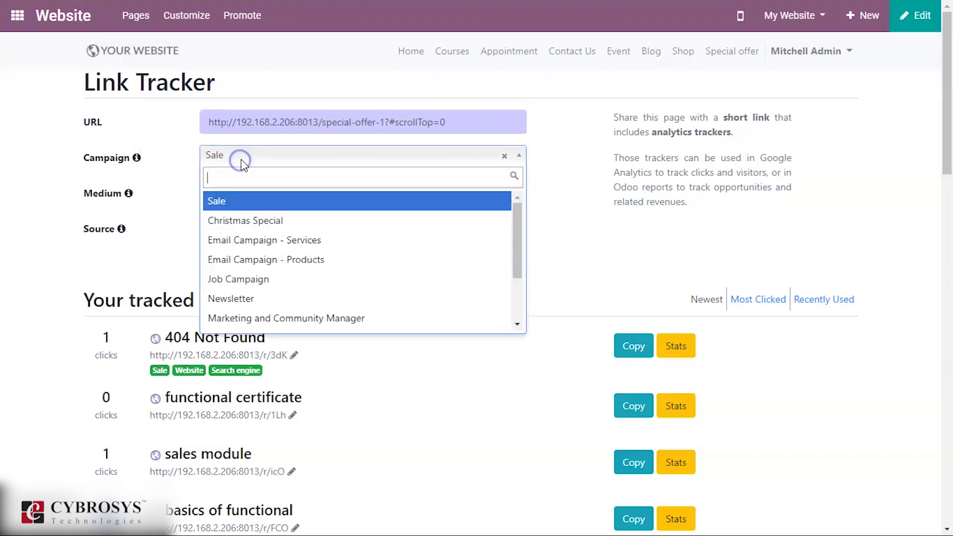
left_click(248, 219)
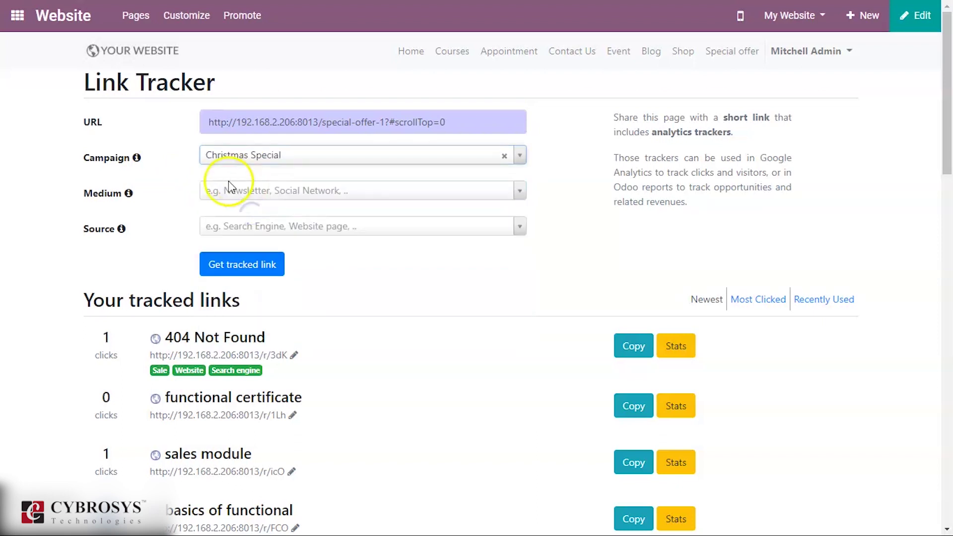
left_click(239, 192)
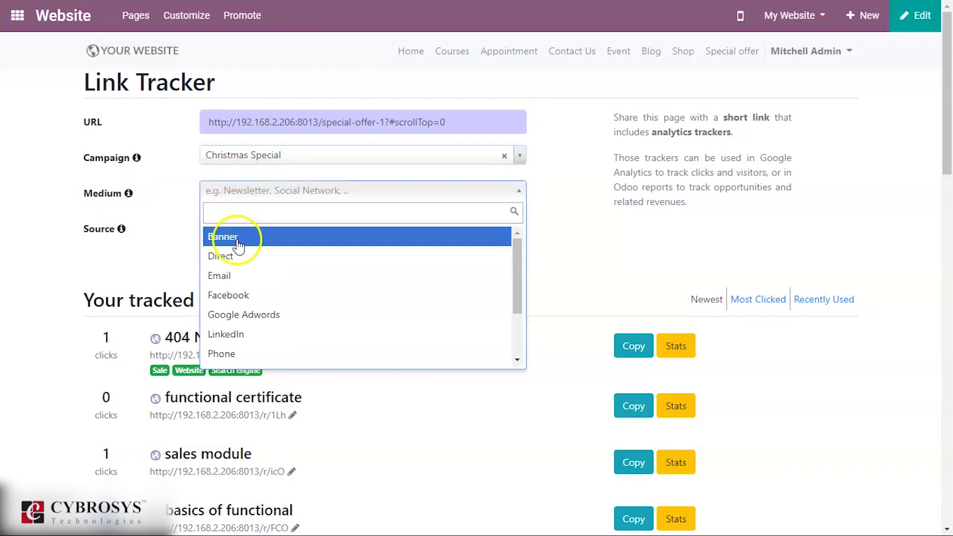
scroll(251, 298, "down", 2)
scroll(248, 333, "down", 2)
scroll(248, 318, "down", 2)
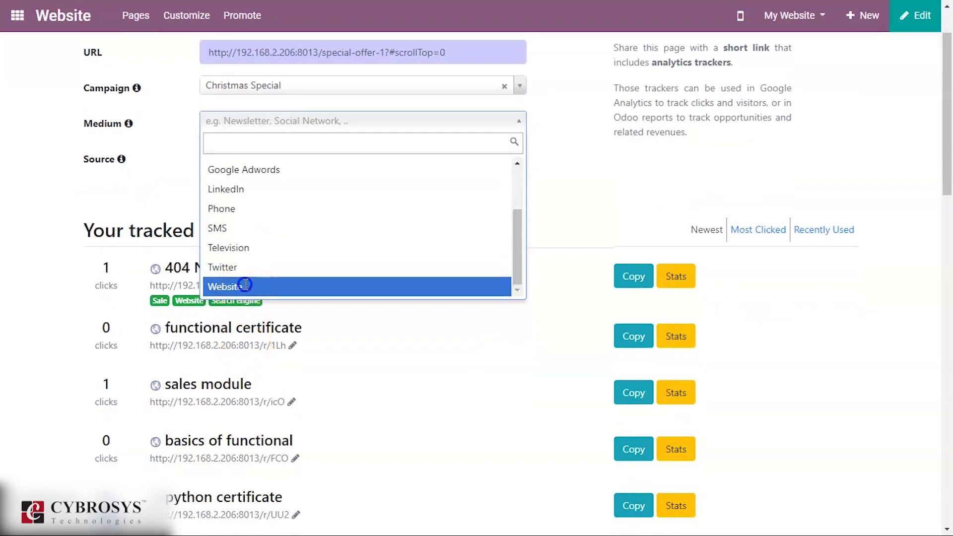
left_click(247, 284)
left_click(271, 157)
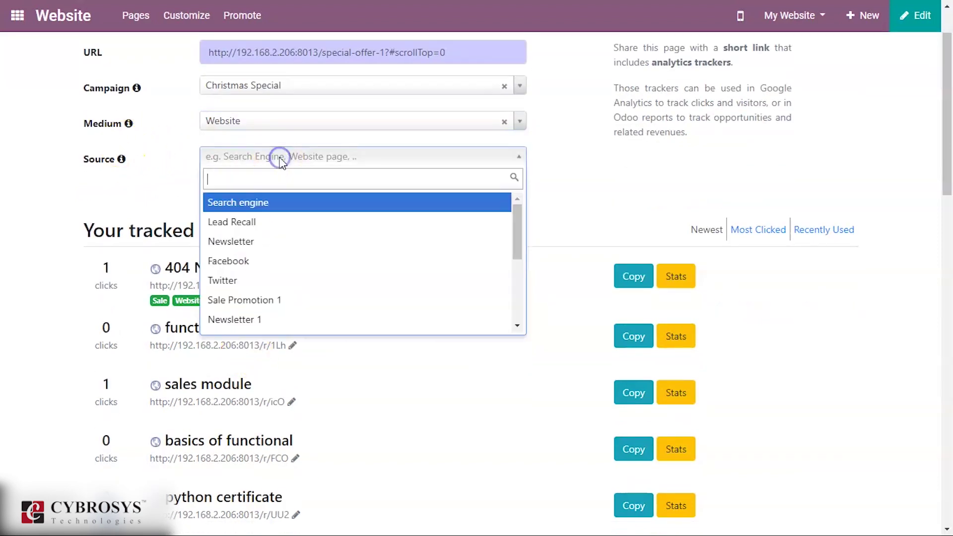
left_click(272, 199)
Step: Generate the tracked short link for the Special Offer page
scroll(292, 161, "up", 3)
left_click(254, 268)
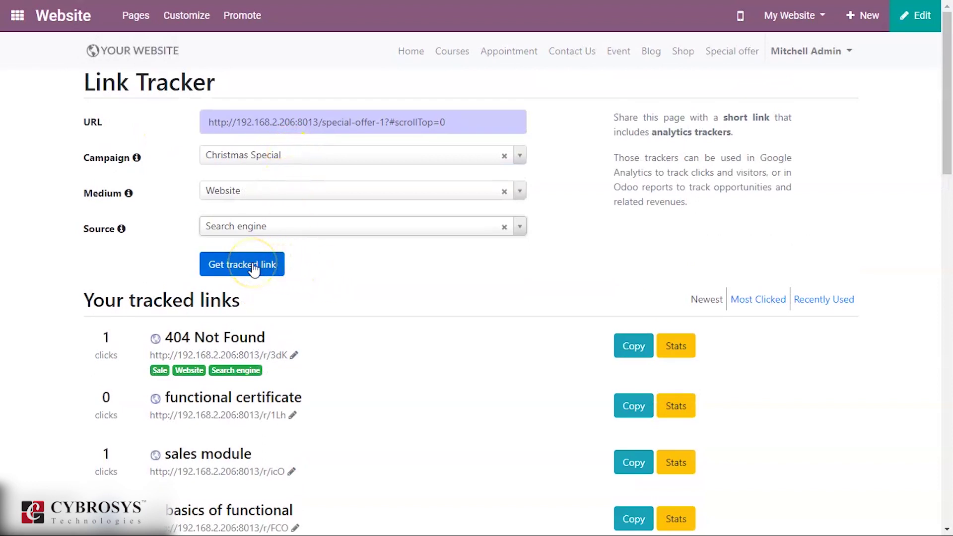
left_click(255, 268)
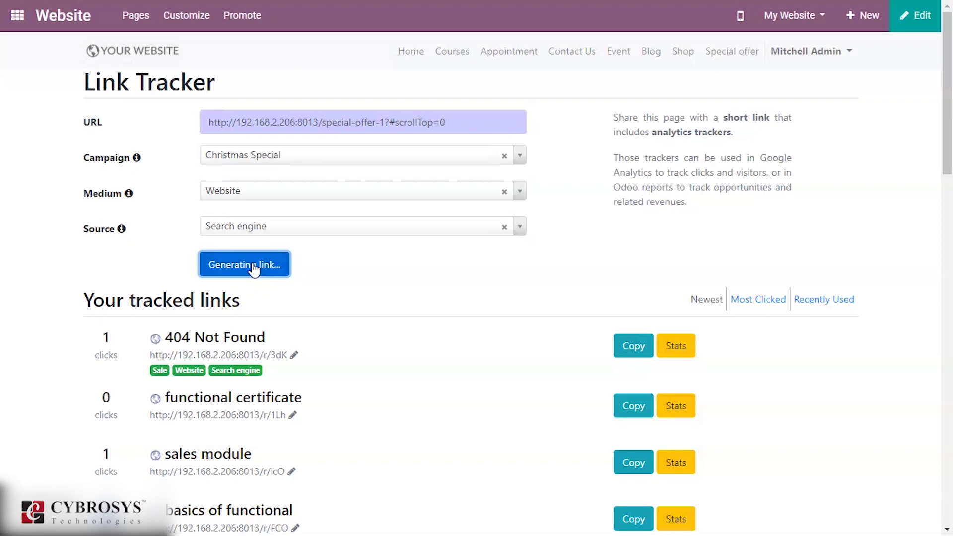
left_click(253, 273)
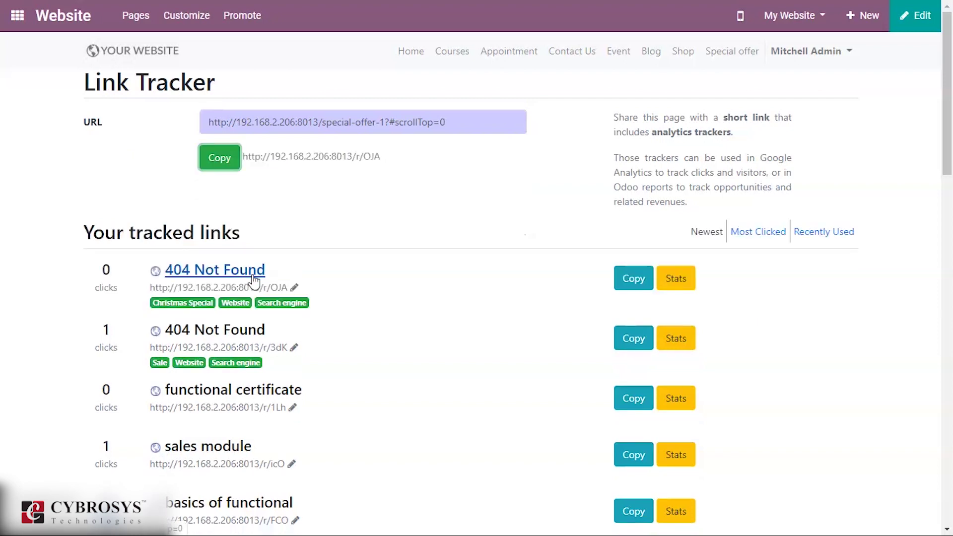
left_click(274, 316)
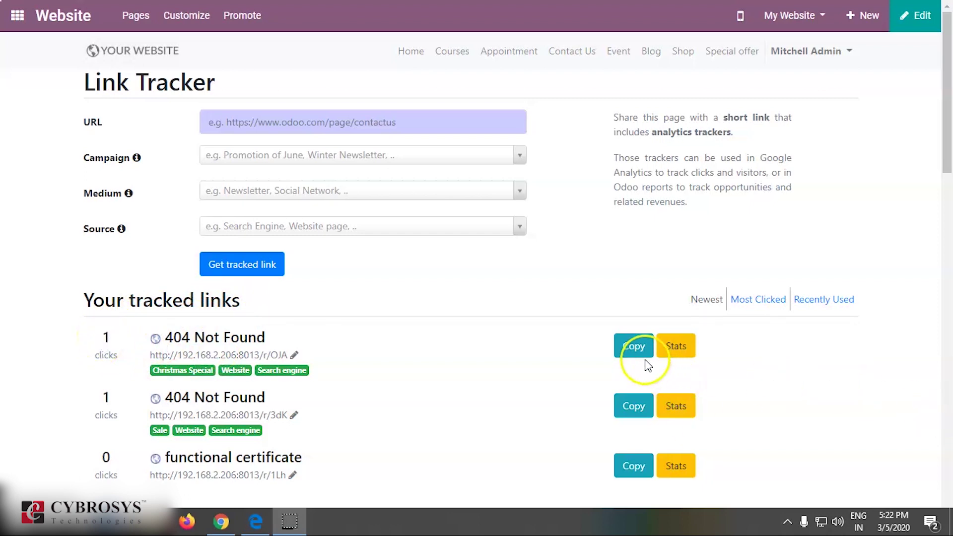
Step: Open Stats for the Christmas Special link and scroll through its click chart and country list
left_click(675, 364)
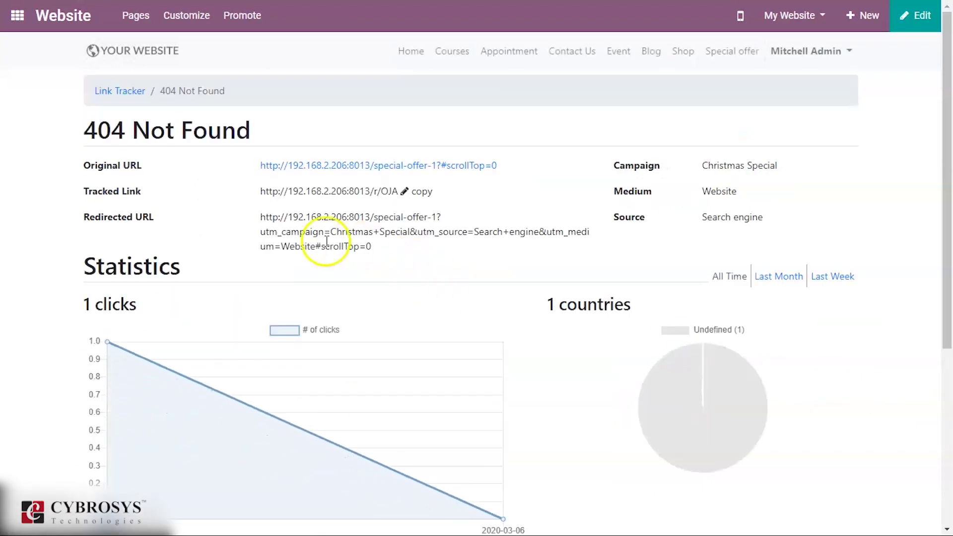
scroll(366, 322, "down", 3)
scroll(392, 278, "up", 2)
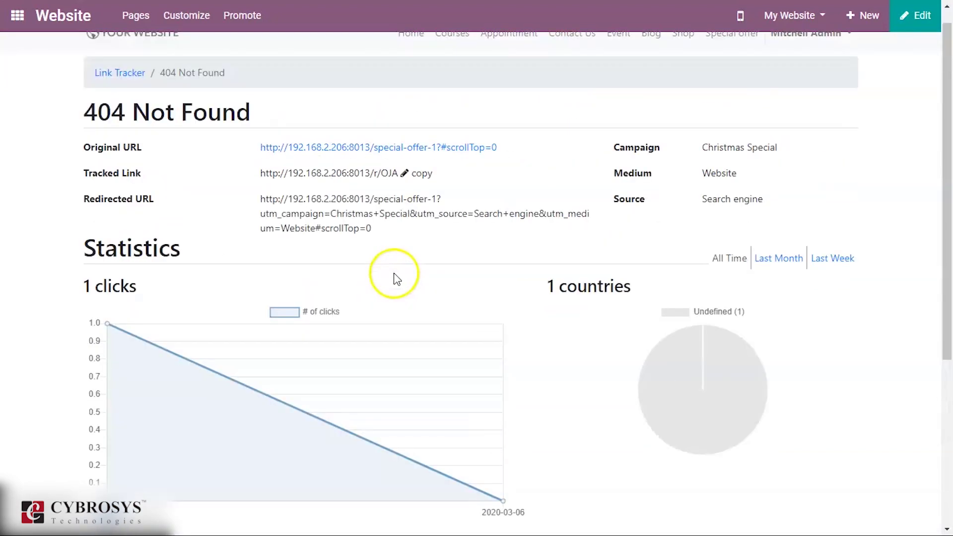
scroll(394, 275, "down", 5)
scroll(393, 276, "up", 3)
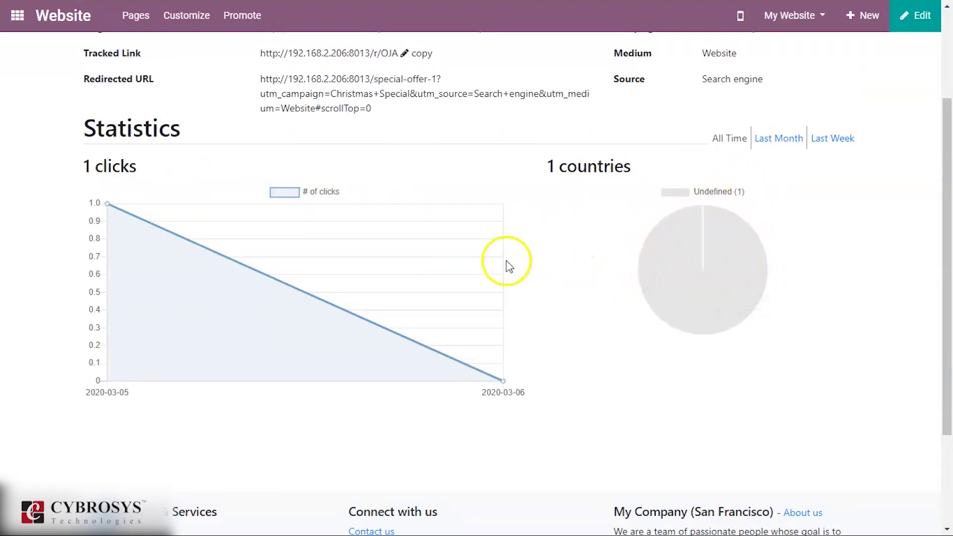
scroll(506, 260, "up", 1)
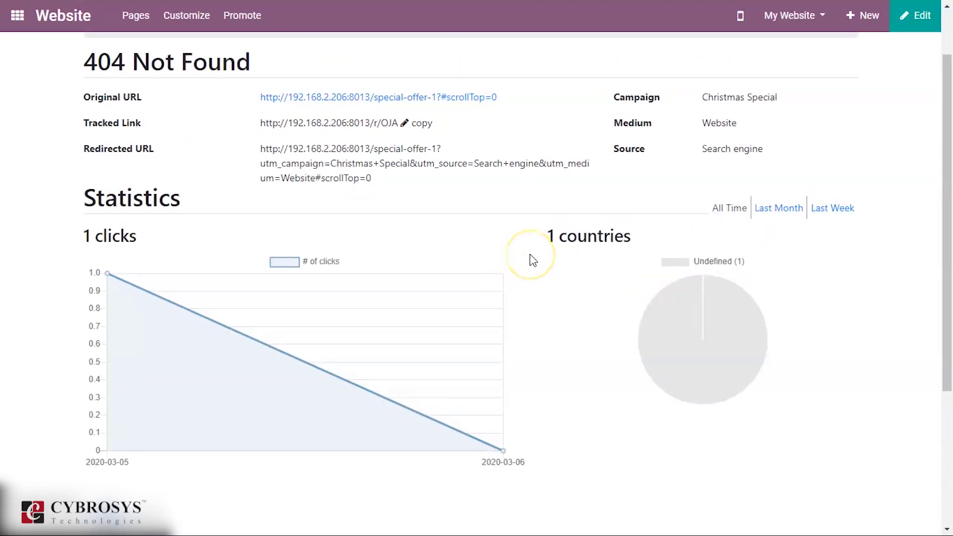
scroll(532, 259, "up", 1)
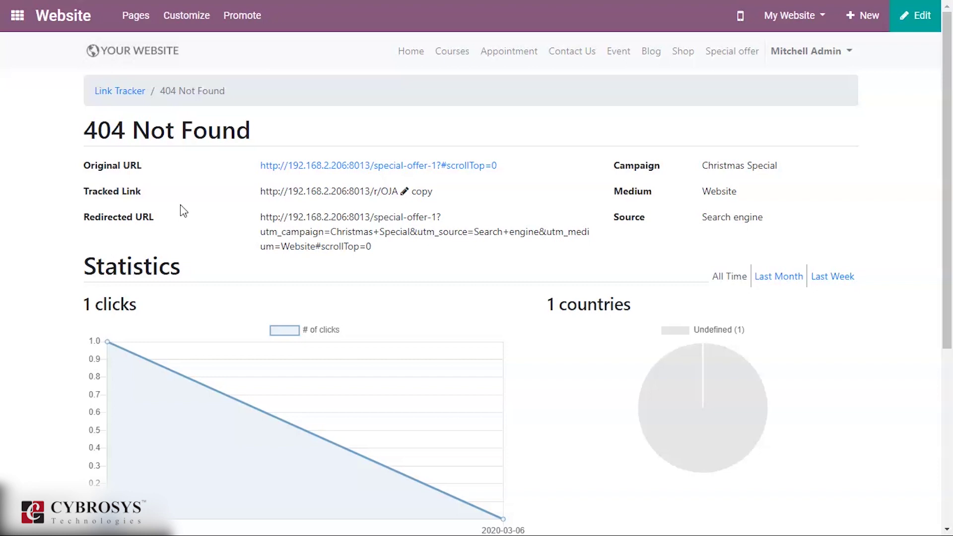
left_click(418, 285)
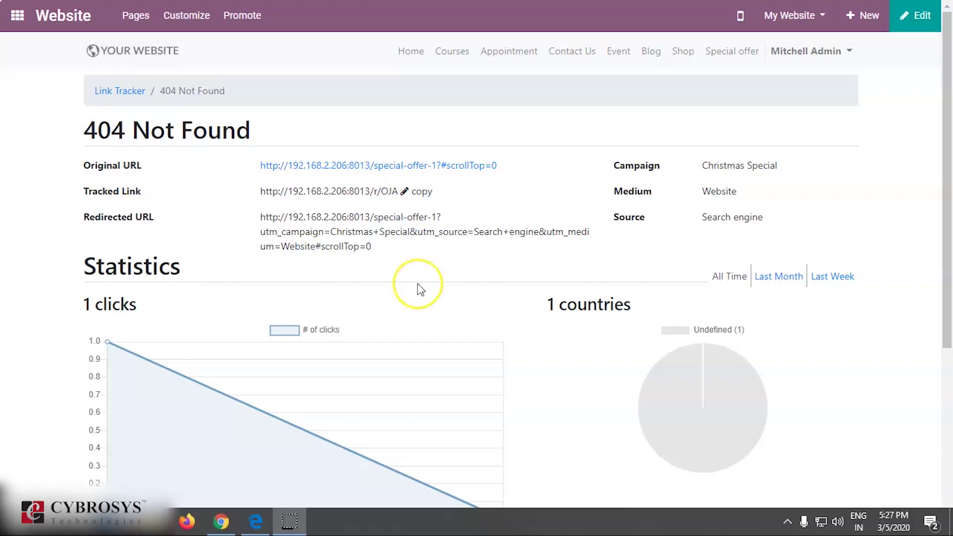